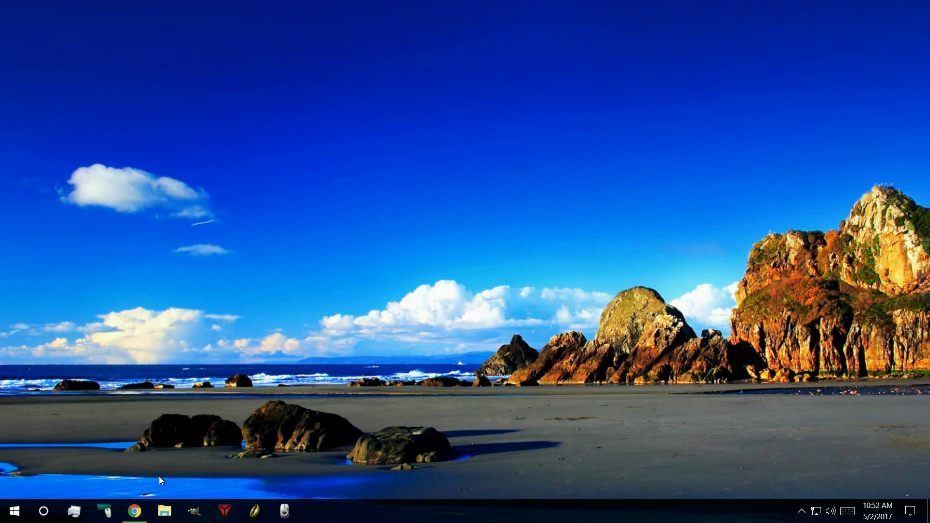
Step: Bring Chrome forward, switch to the gimp.org tab and select its address
left_click(136, 510)
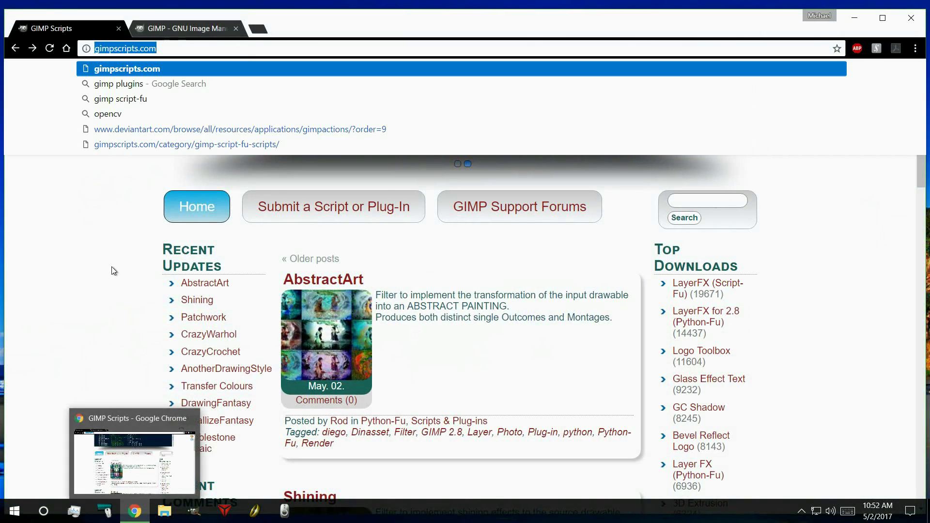
key("ctrl+Tab")
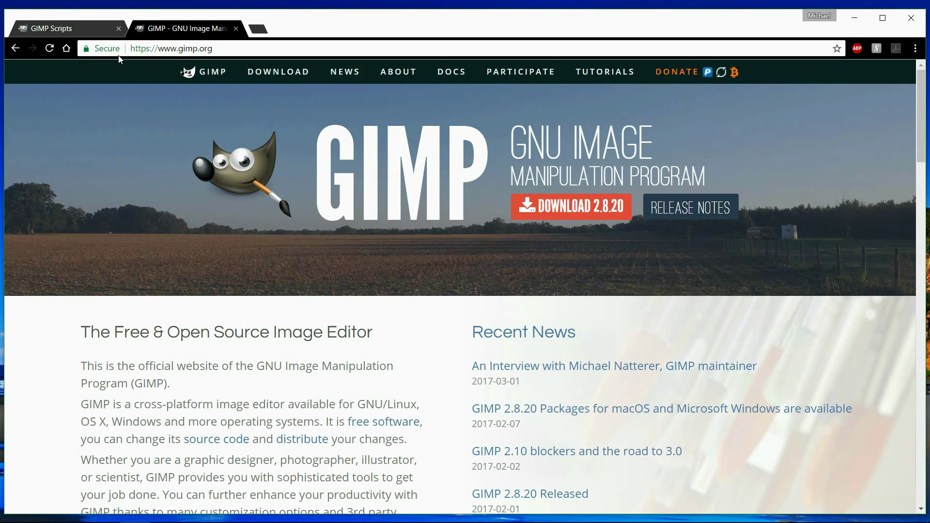
left_click_drag(216, 47, 158, 48)
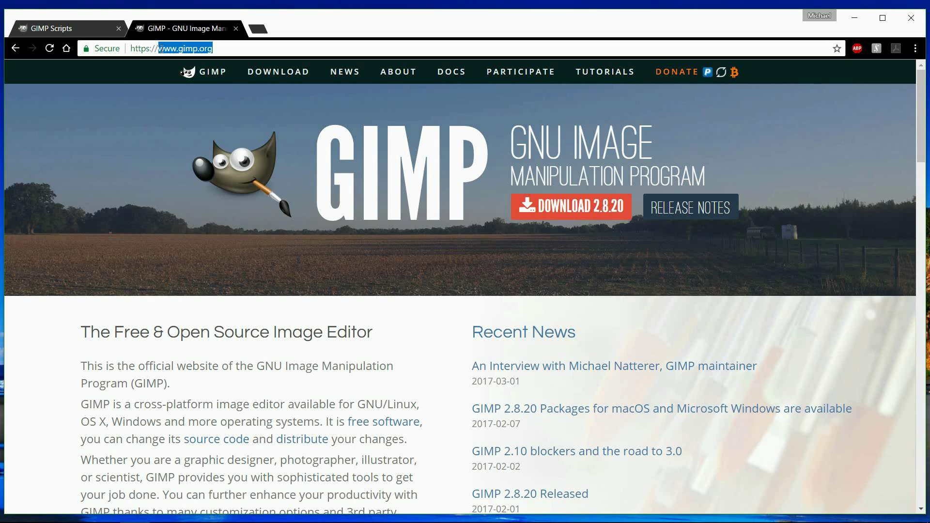
left_click(225, 45)
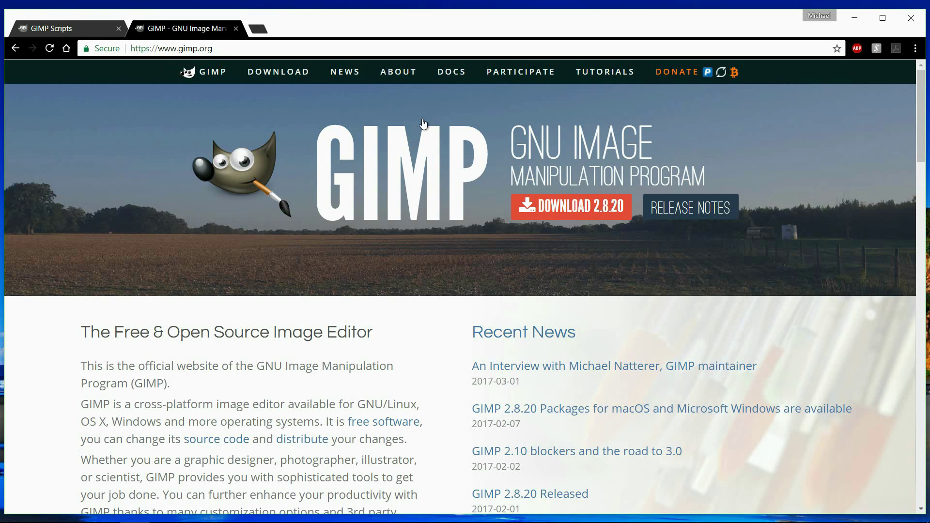
Step: Scroll down the gimp.org home page with its GIMP 2.8.20 download, then back to the top
scroll(403, 193, "down", 1)
scroll(404, 193, "up", 1)
scroll(426, 265, "down", 6)
scroll(421, 266, "down", 17)
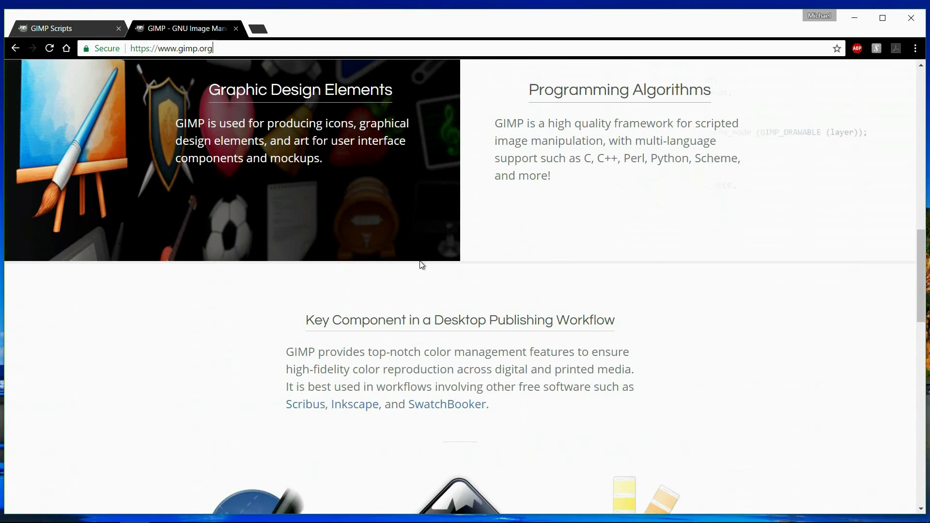
scroll(416, 259, "down", 7)
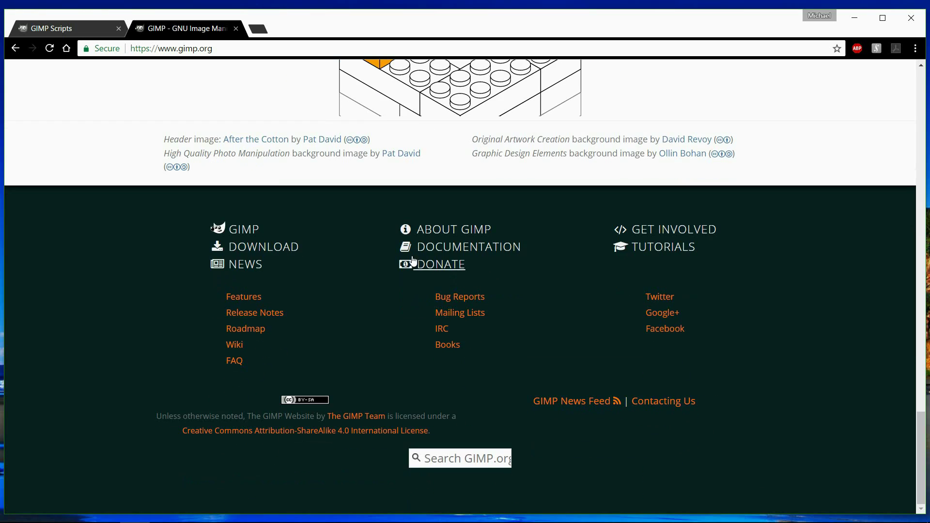
scroll(412, 257, "up", 3)
scroll(410, 256, "up", 1)
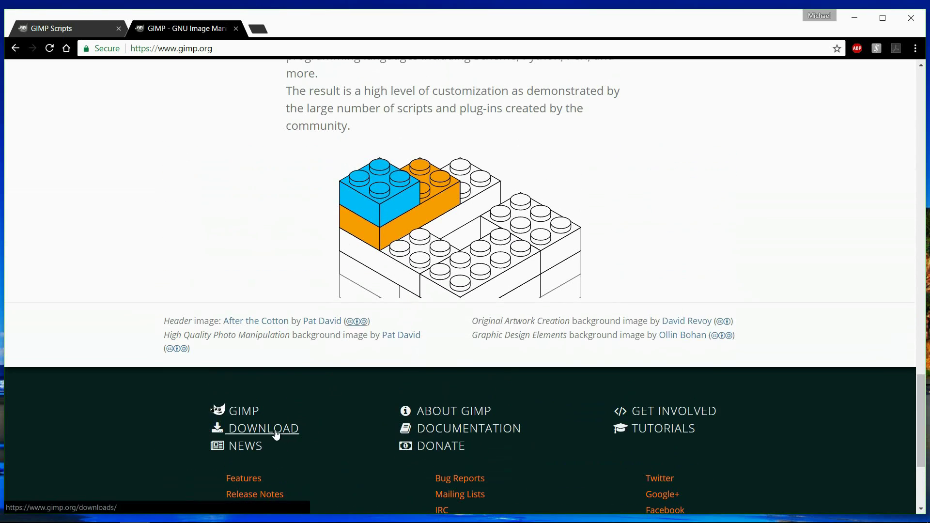
scroll(335, 412, "up", 15)
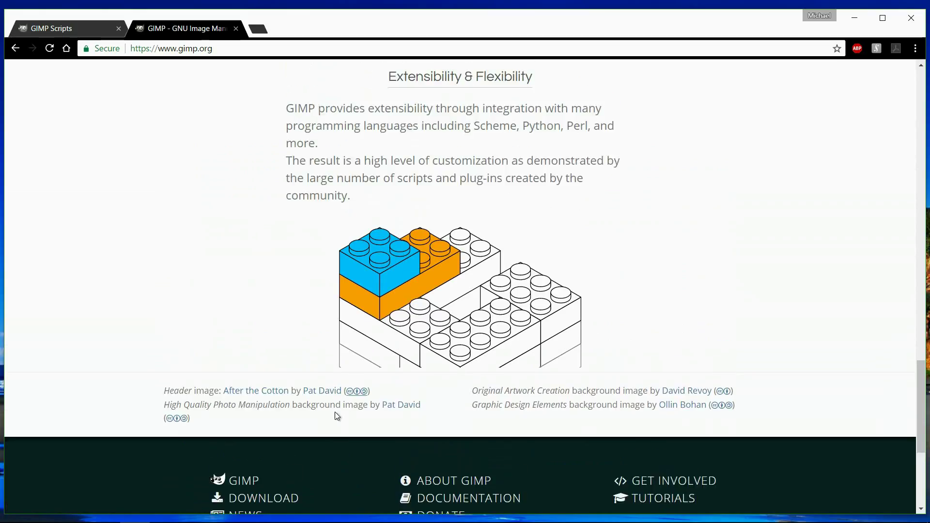
scroll(331, 408, "up", 18)
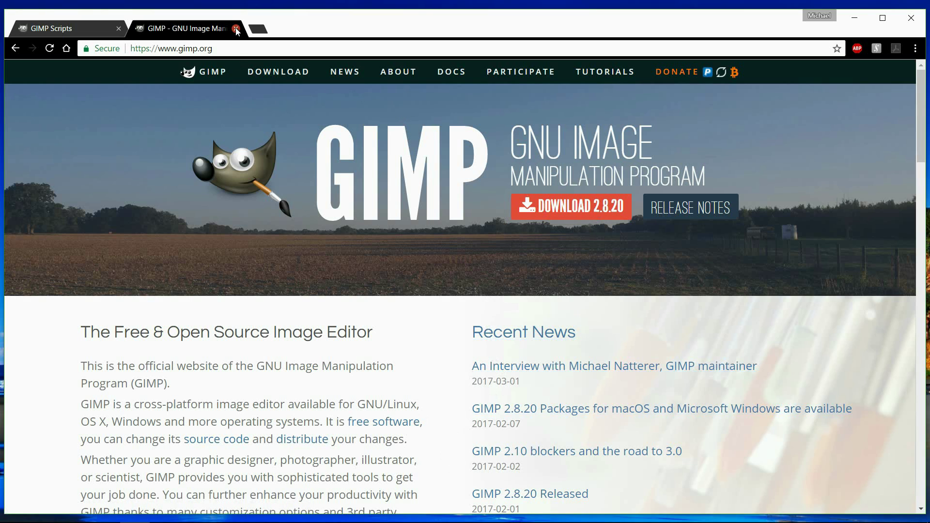
Step: Close the gimp.org tab, minimize Chrome and launch GIMP from the taskbar
left_click(236, 30)
left_click(855, 17)
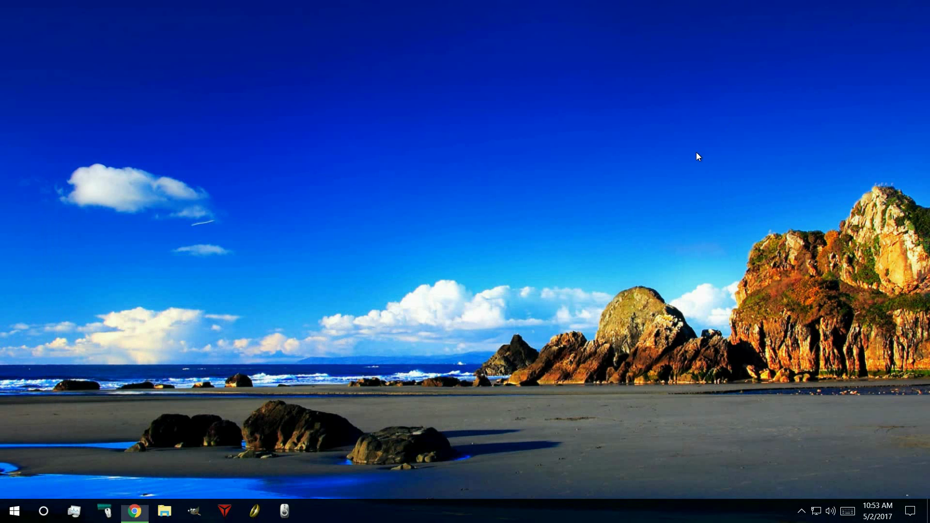
left_click(194, 511)
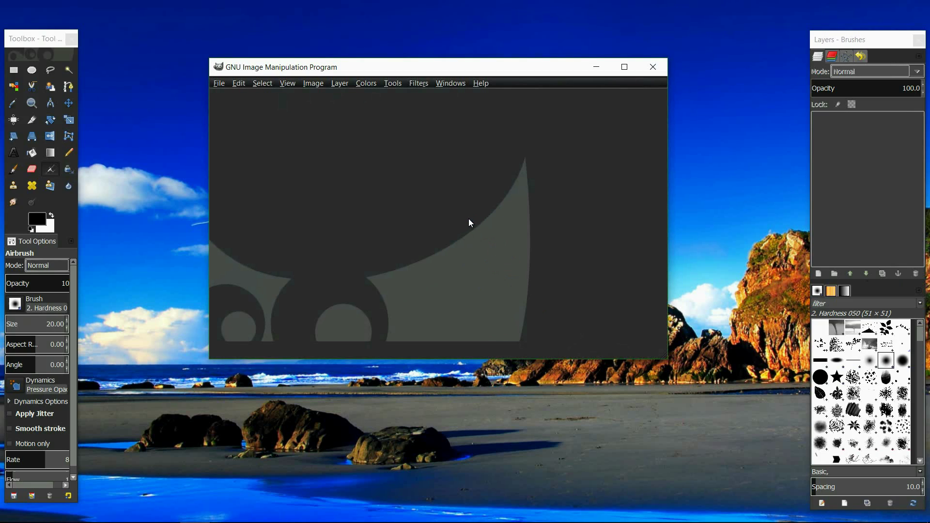
Step: Maximize and restore the GIMP window, then move it down and left on screen
left_click_drag(463, 67, 492, 63)
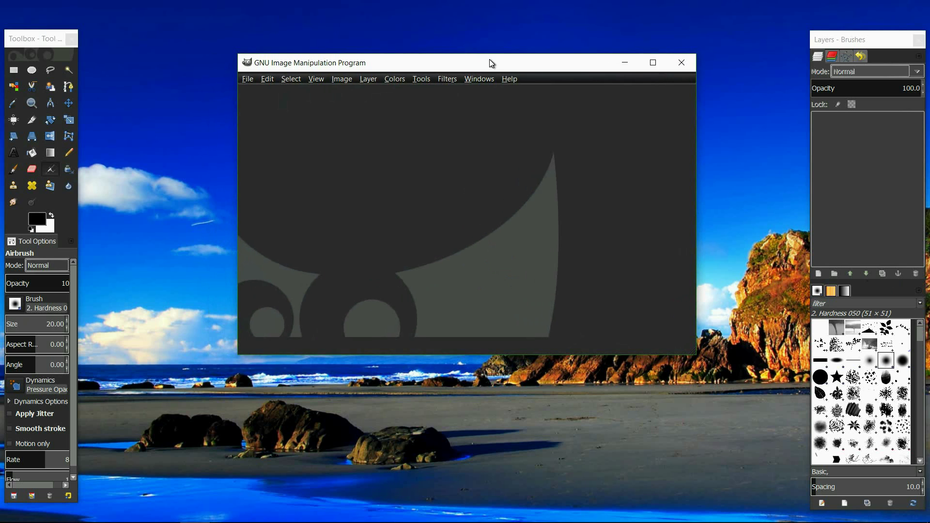
left_click(653, 63)
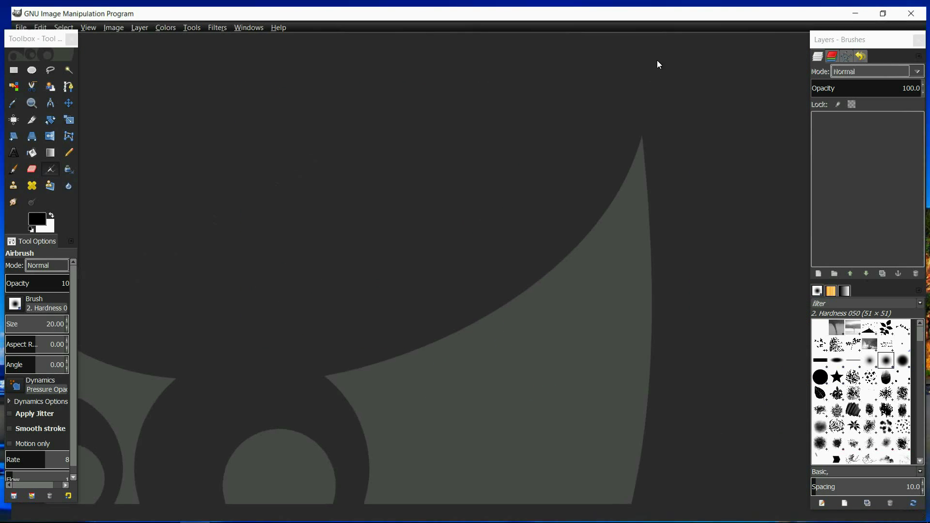
left_click(887, 6)
left_click_drag(548, 62, 492, 89)
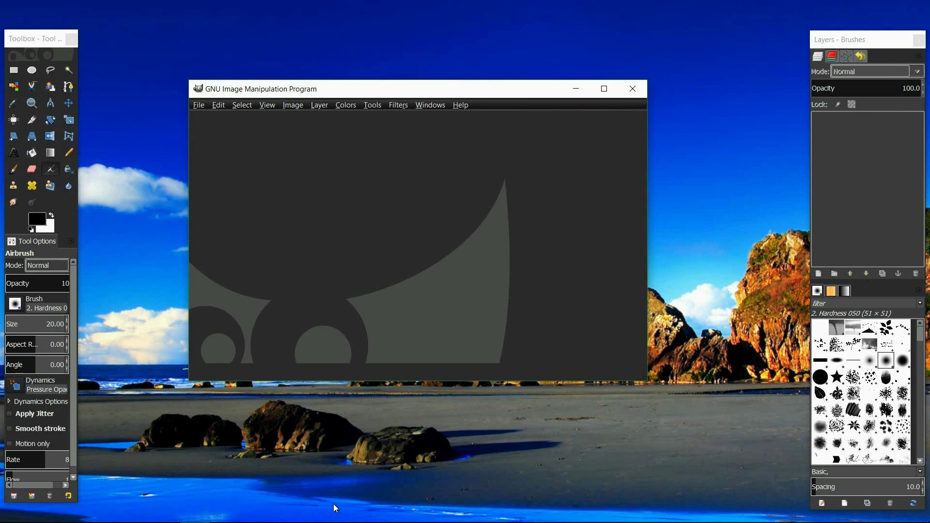
mouse_move(342, 522)
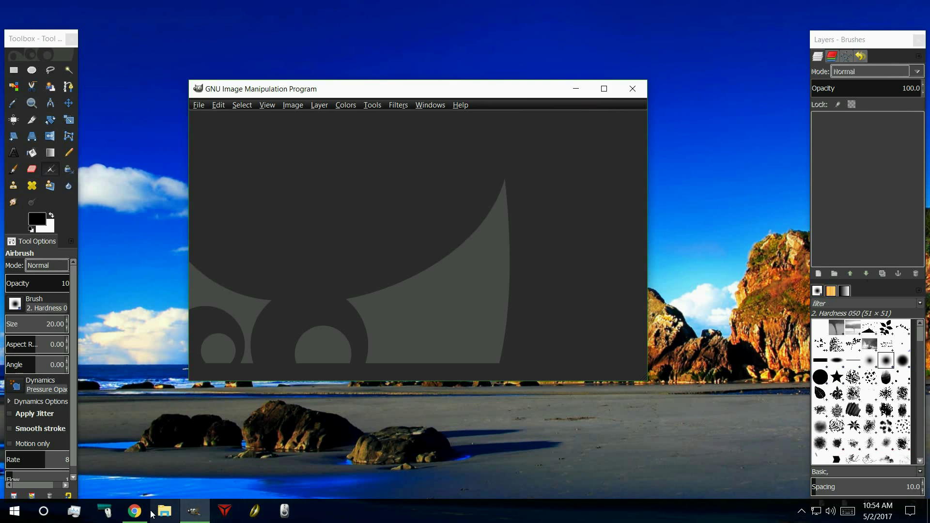
Step: Return to gimpscripts.com in Chrome and scroll to the Top Downloads list led by LayerFX (Script-Fu)
left_click(134, 511)
left_click(71, 245)
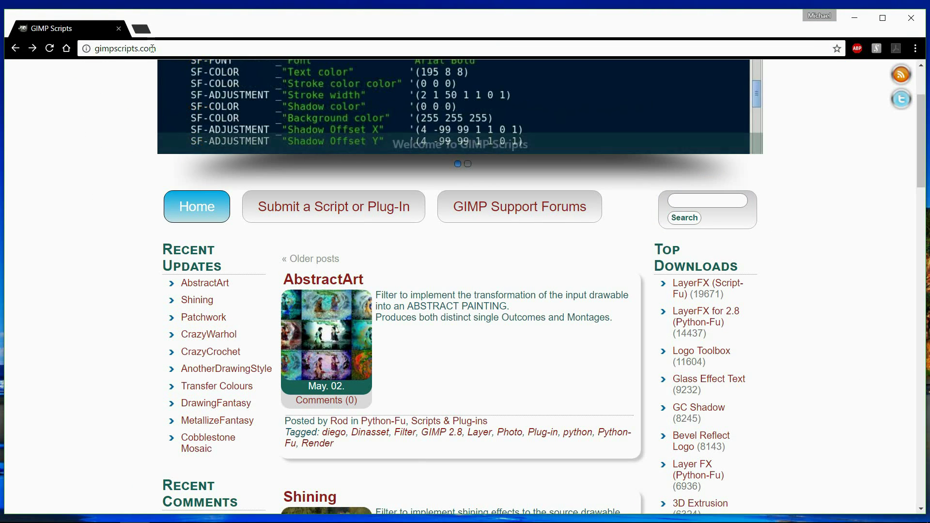
left_click(87, 49)
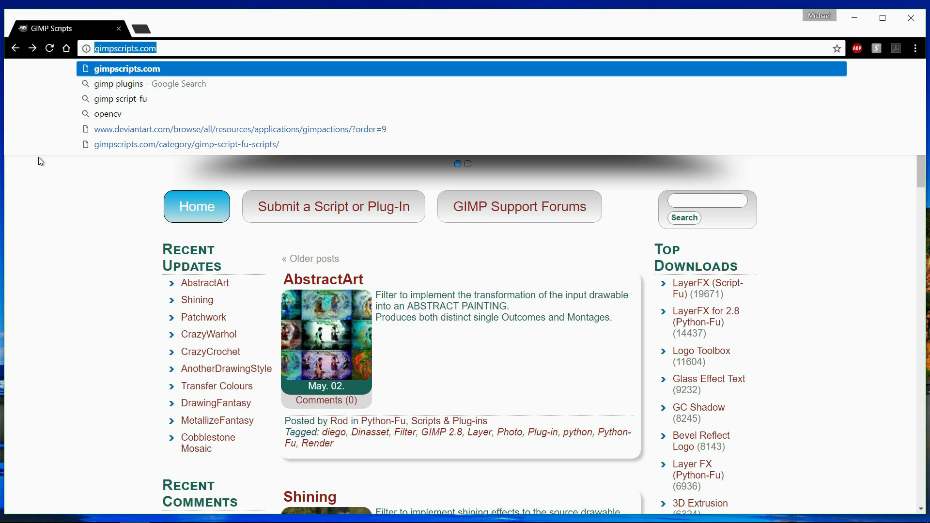
left_click(69, 202)
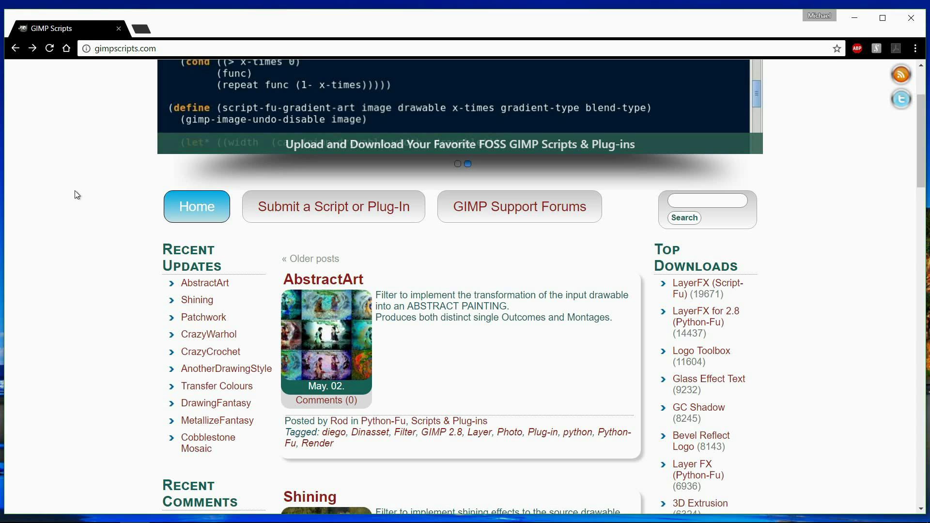
scroll(83, 201, "up", 3)
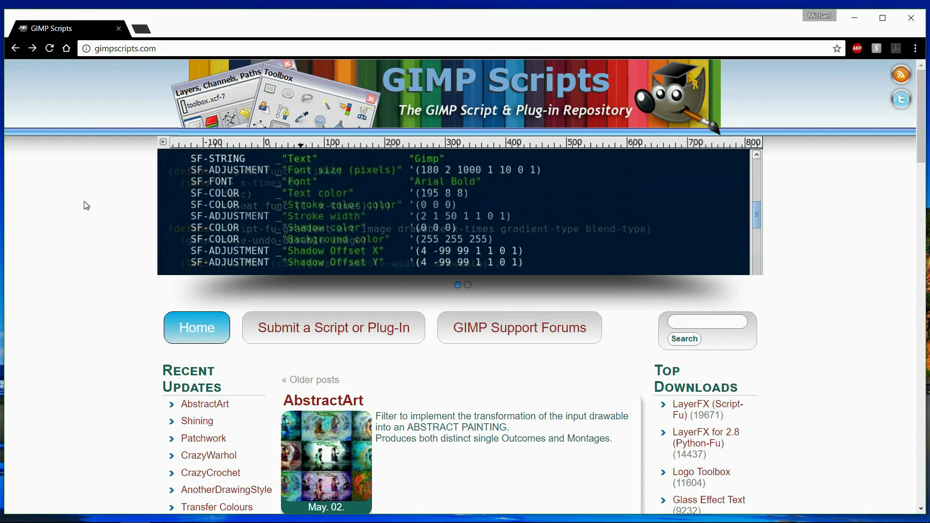
scroll(84, 201, "down", 3)
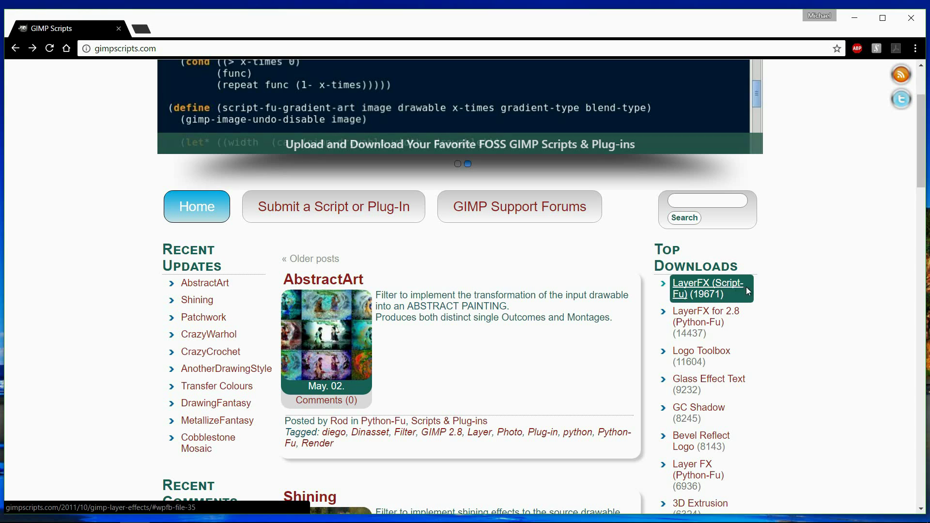
Step: Open the LayerFX for Gimp 2.8 page, compare layerfx.scm with layerfx.py, and download layerfx.scm
left_click(714, 288)
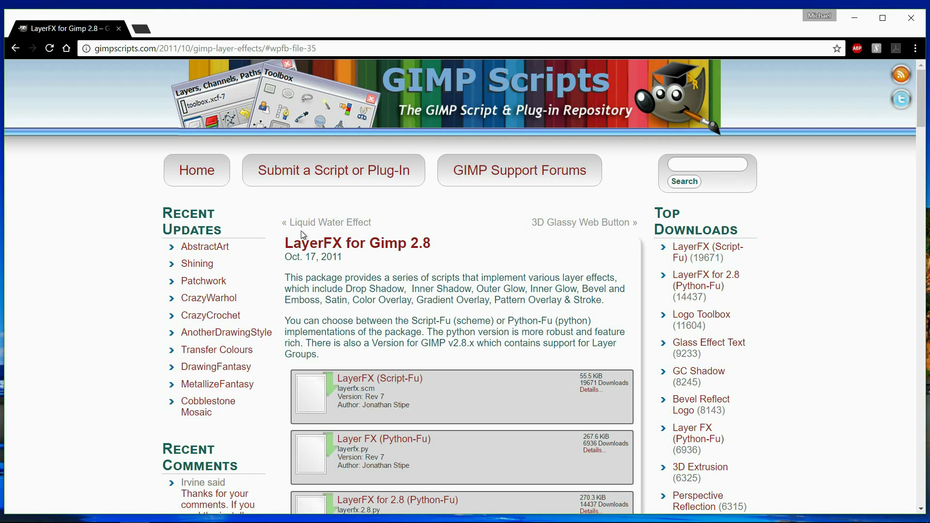
scroll(301, 231, "down", 3)
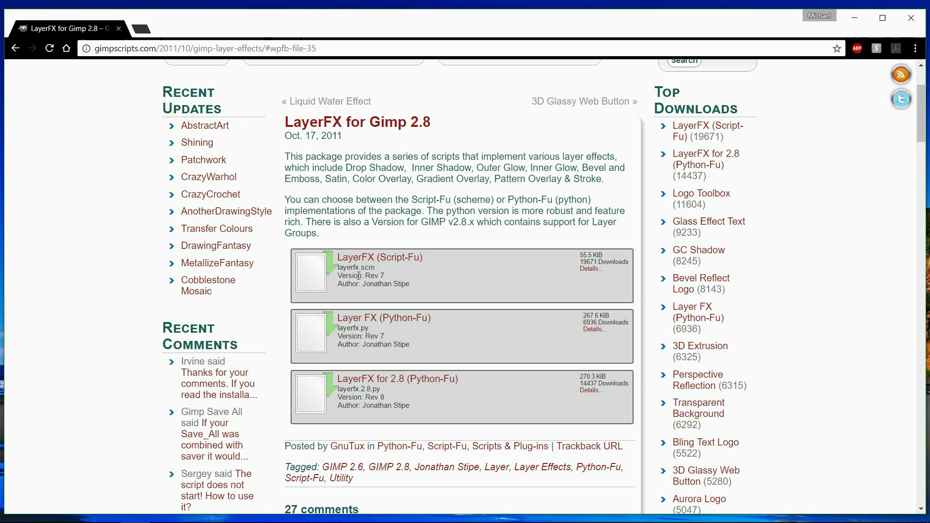
left_click_drag(360, 267, 377, 267)
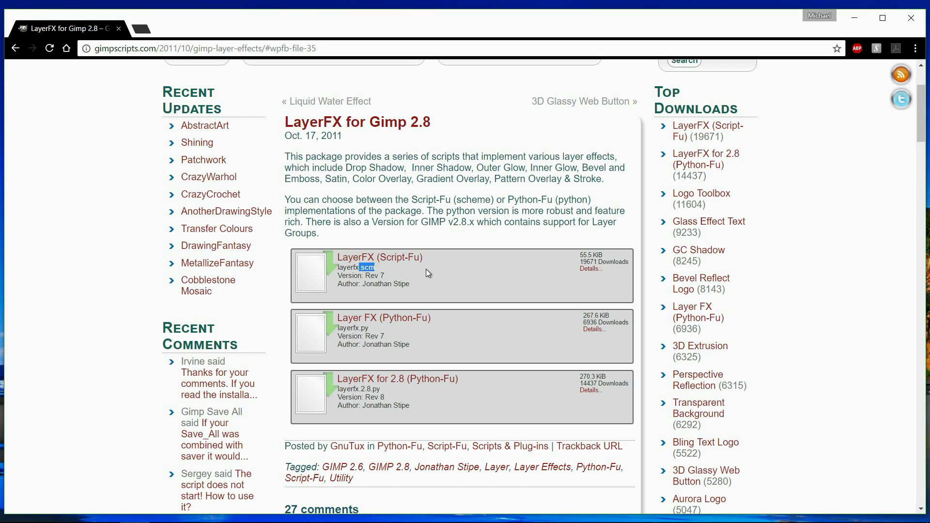
left_click(440, 278)
left_click_drag(360, 328, 374, 328)
left_click(424, 336)
left_click(405, 258)
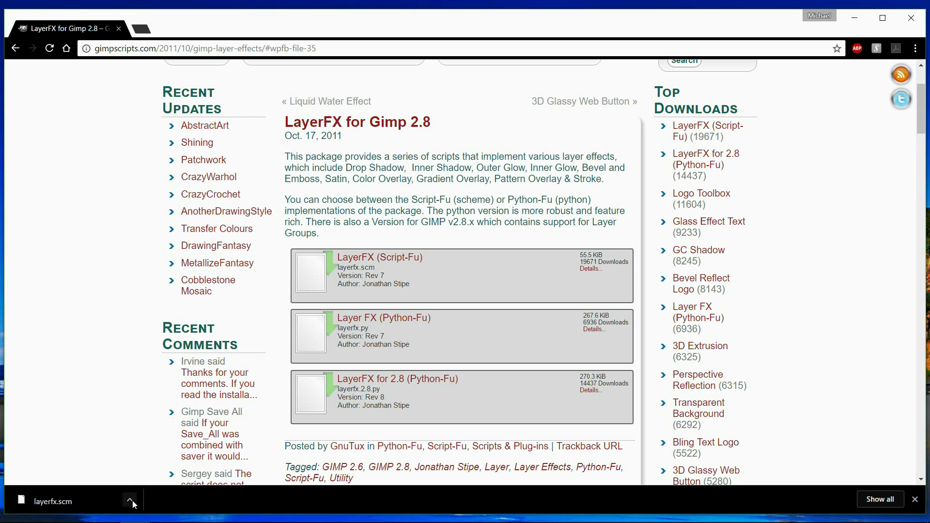
Step: Show the downloaded layerfx.scm in its Downloads folder and cut it
left_click(129, 499)
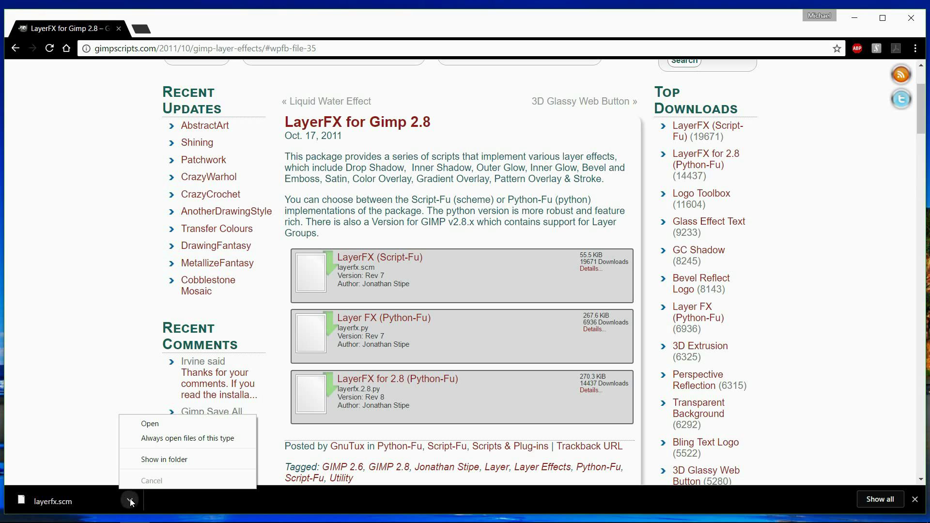
left_click(149, 460)
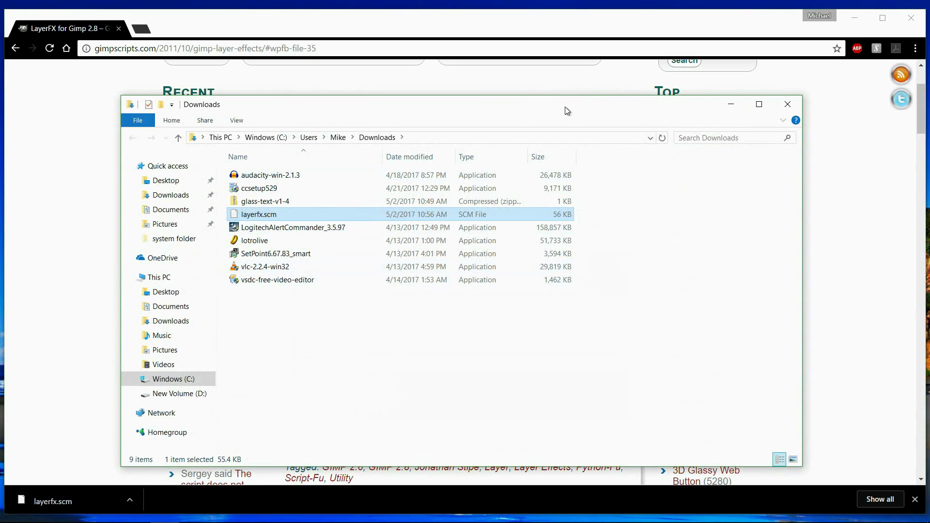
left_click_drag(565, 110, 581, 124)
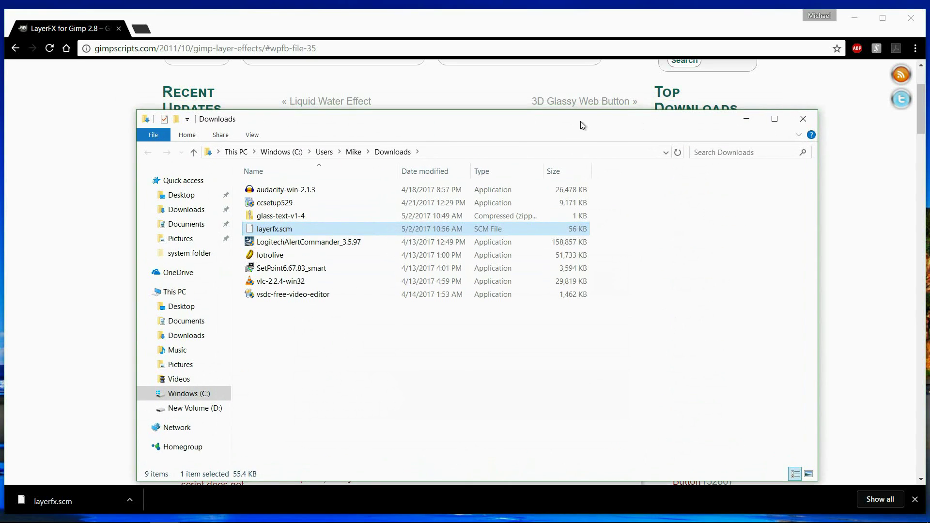
left_click(856, 17)
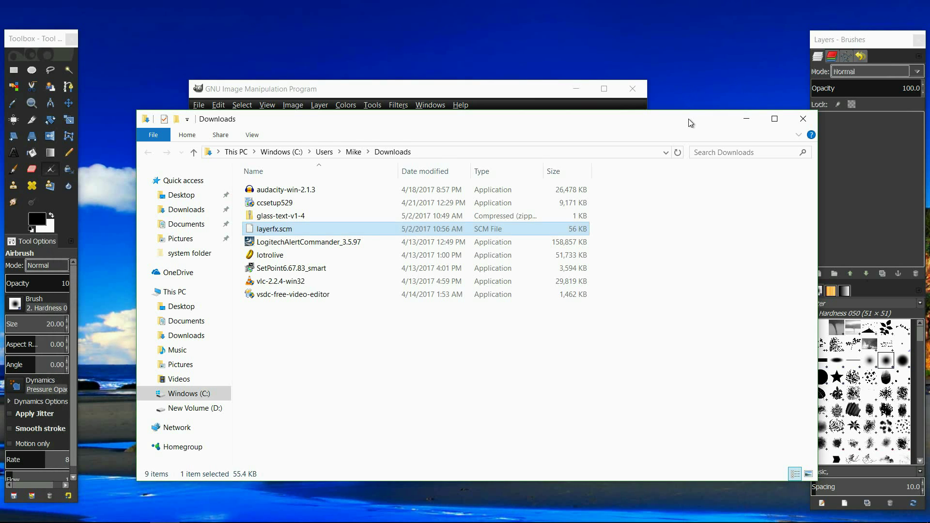
left_click_drag(688, 119, 653, 83)
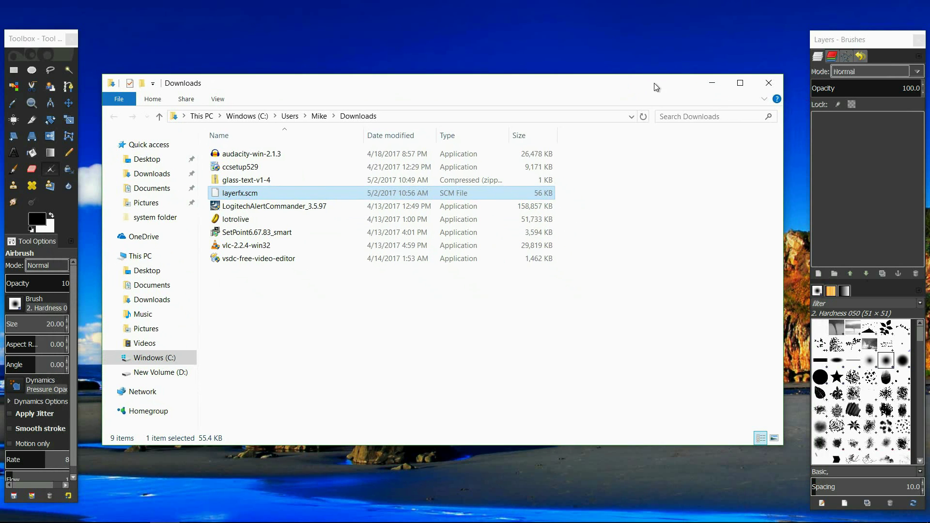
right_click(256, 195)
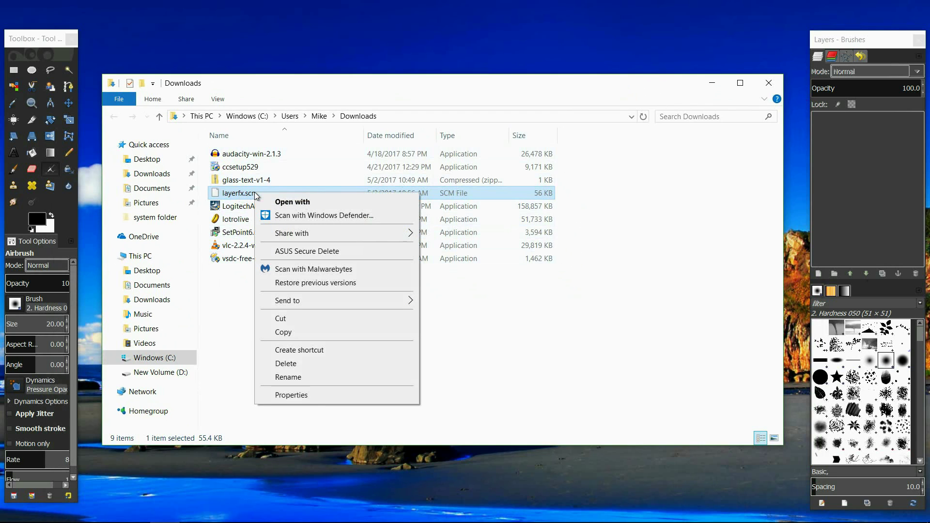
left_click(304, 318)
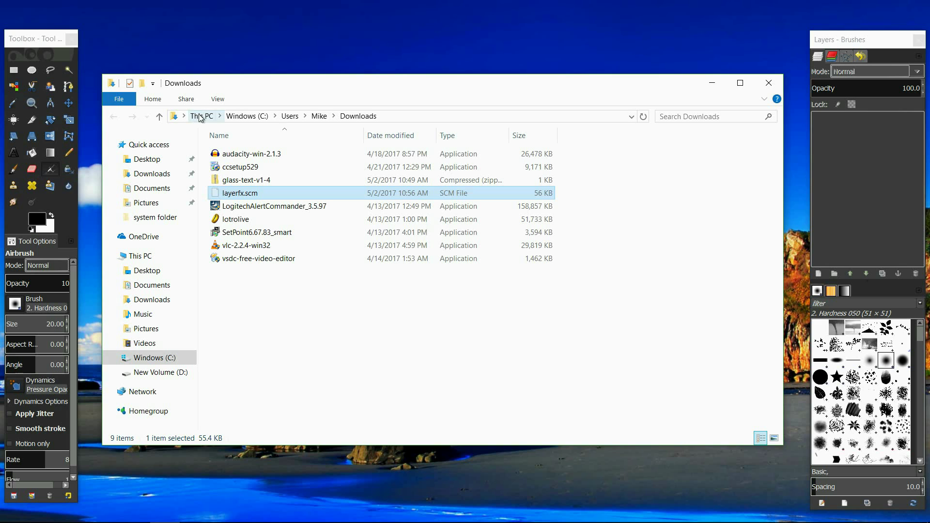
Step: Browse from This PC through Windows (C:) > Users > home folder > .gimp-2.8 into scripts
left_click(200, 117)
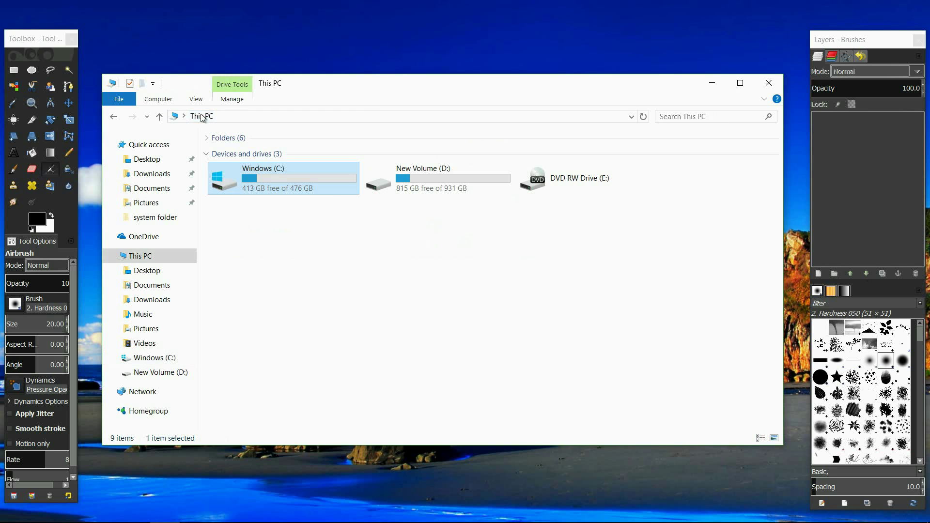
double_click(252, 179)
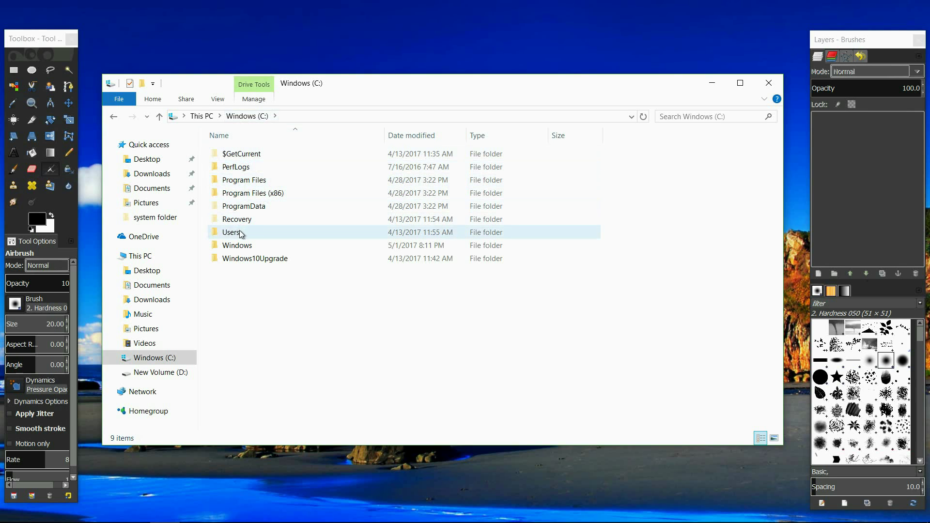
double_click(253, 234)
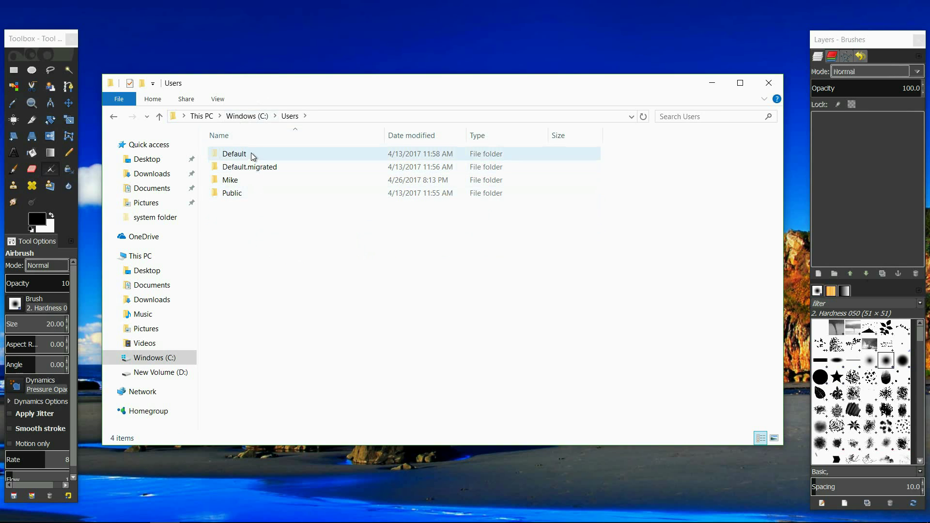
left_click(252, 186)
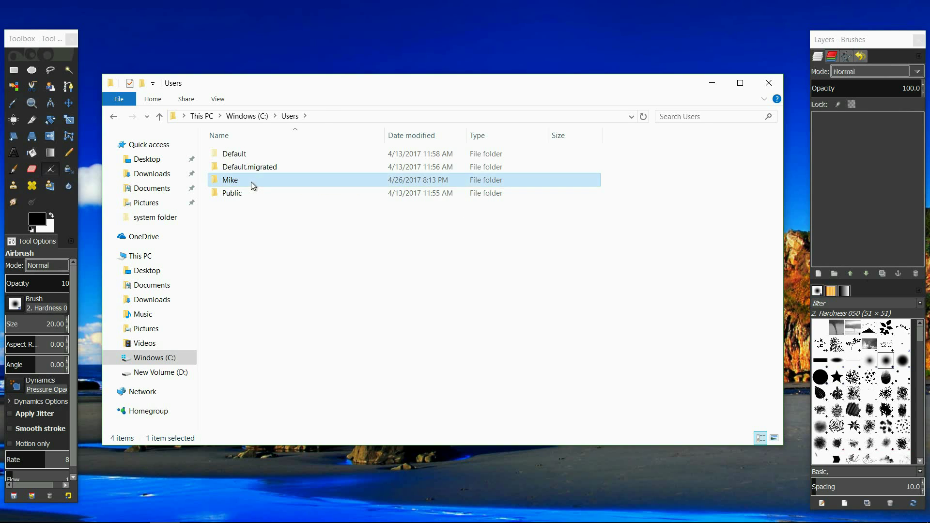
double_click(252, 185)
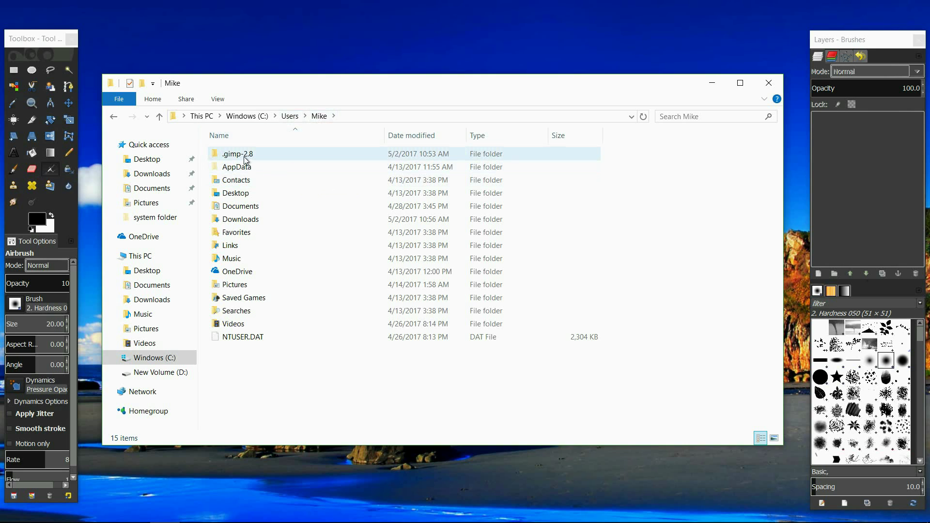
mouse_move(244, 160)
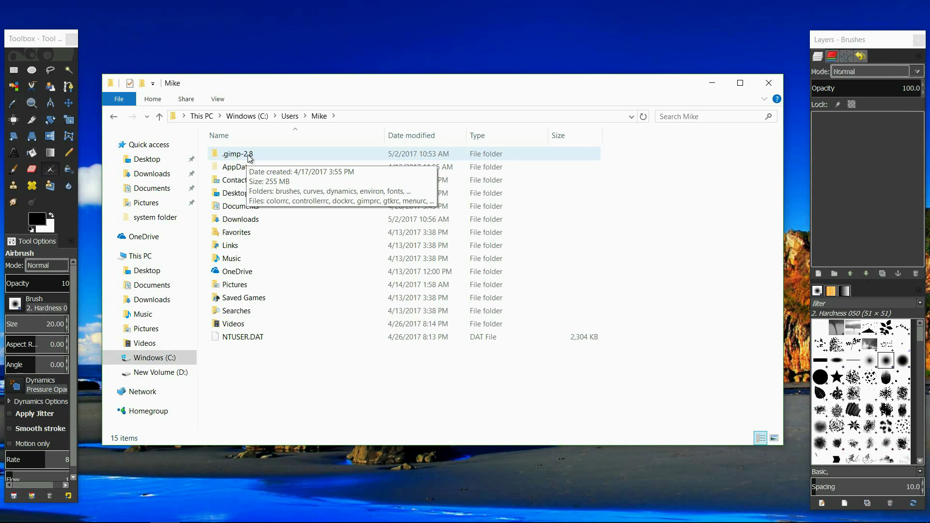
double_click(250, 155)
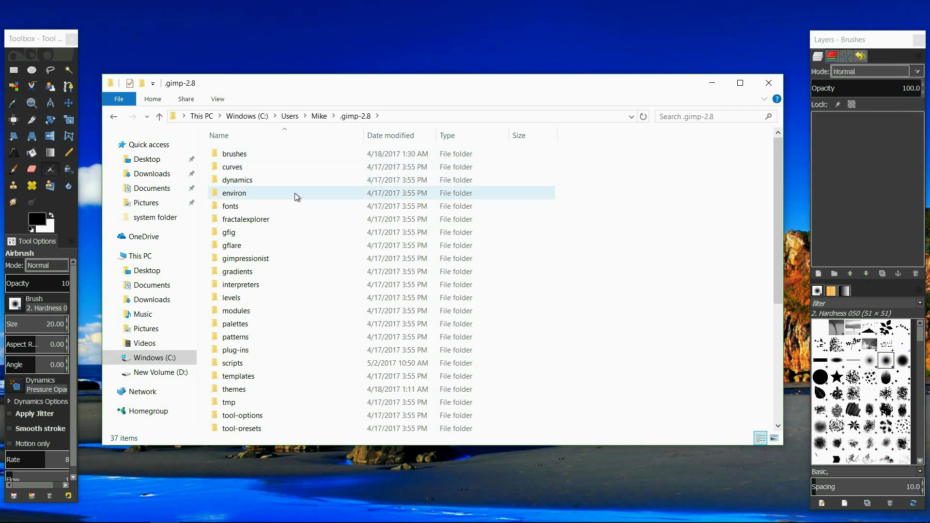
scroll(289, 293, "down", 3)
scroll(289, 308, "up", 3)
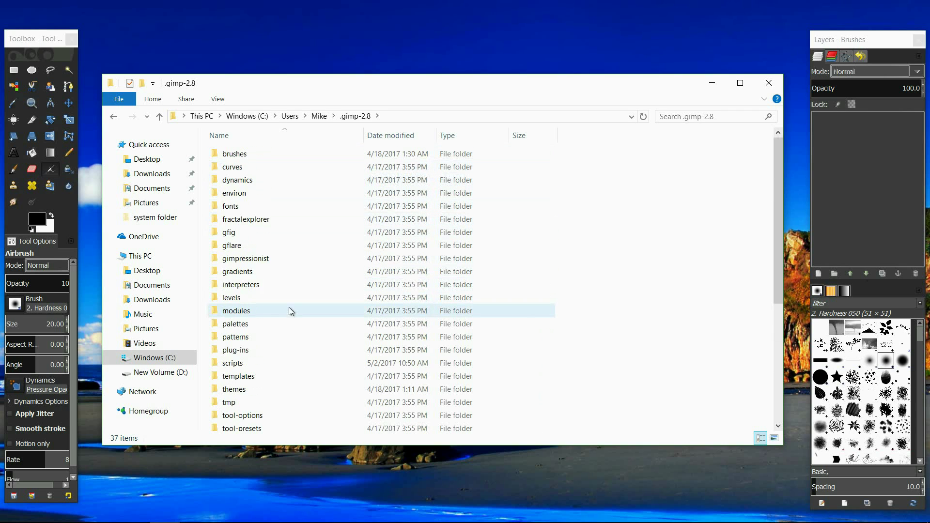
scroll(288, 291, "down", 1)
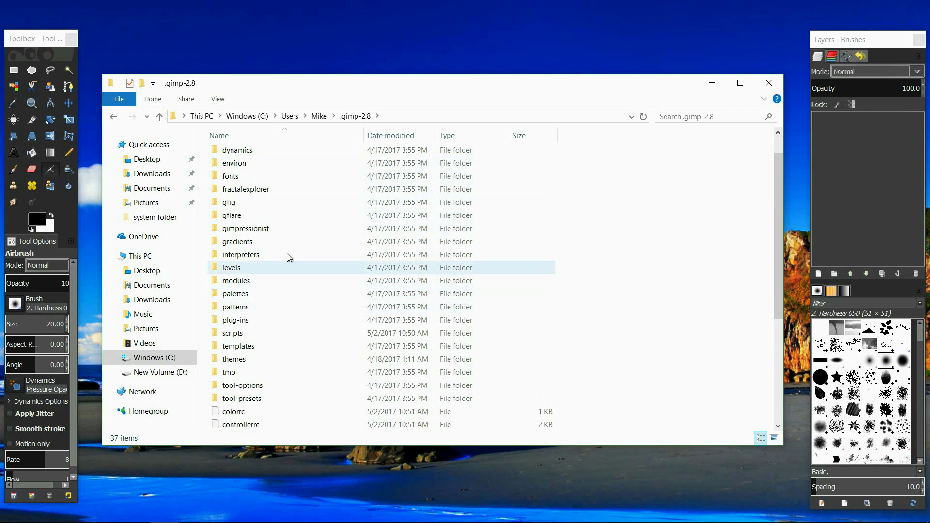
double_click(248, 334)
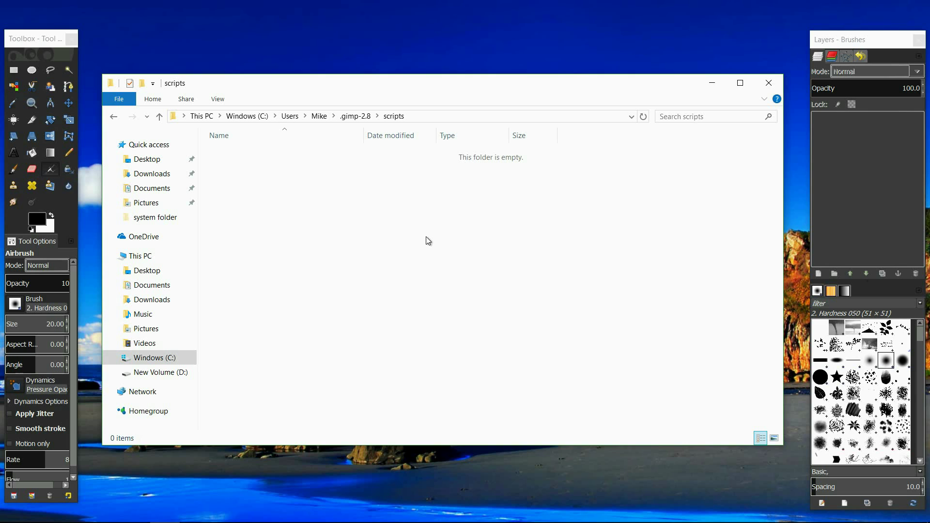
Step: Paste layerfx.scm into the .gimp-2.8\scripts folder, where it appears as a 56 KB file
right_click(416, 201)
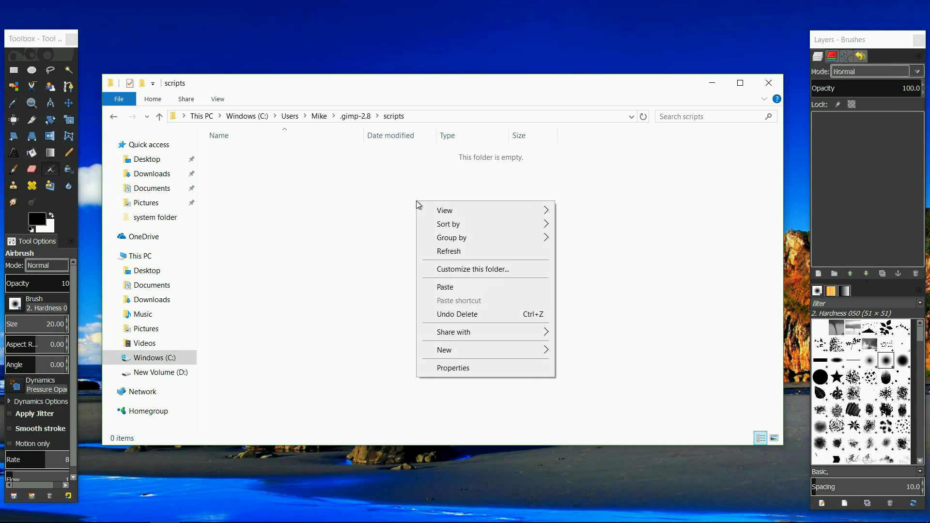
left_click(437, 286)
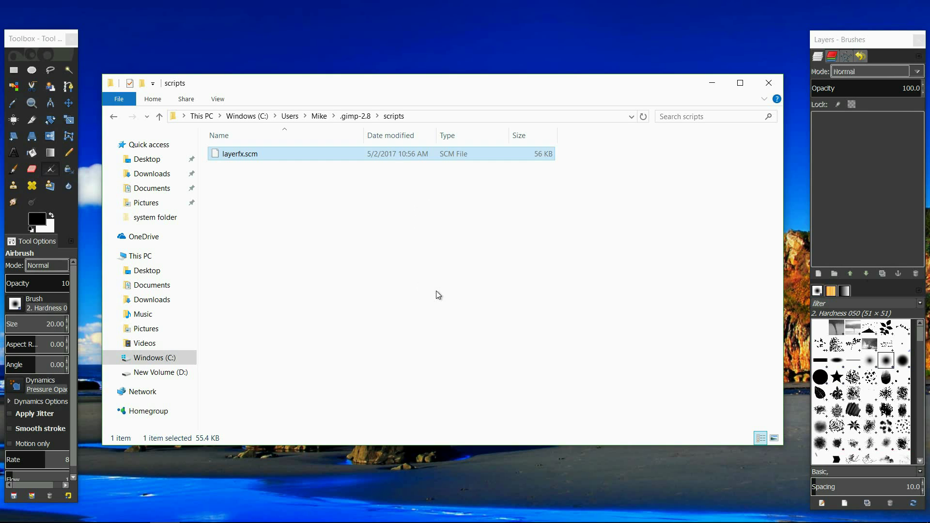
left_click(287, 232)
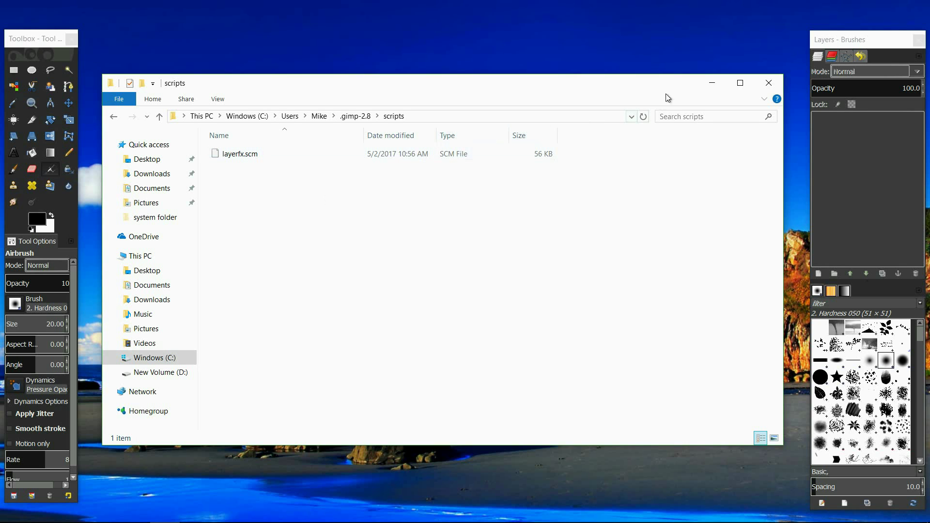
Step: Minimize Explorer, maximize GIMP and show Filters > Script-Fu with Console, Refresh Scripts and Start Server
left_click(715, 86)
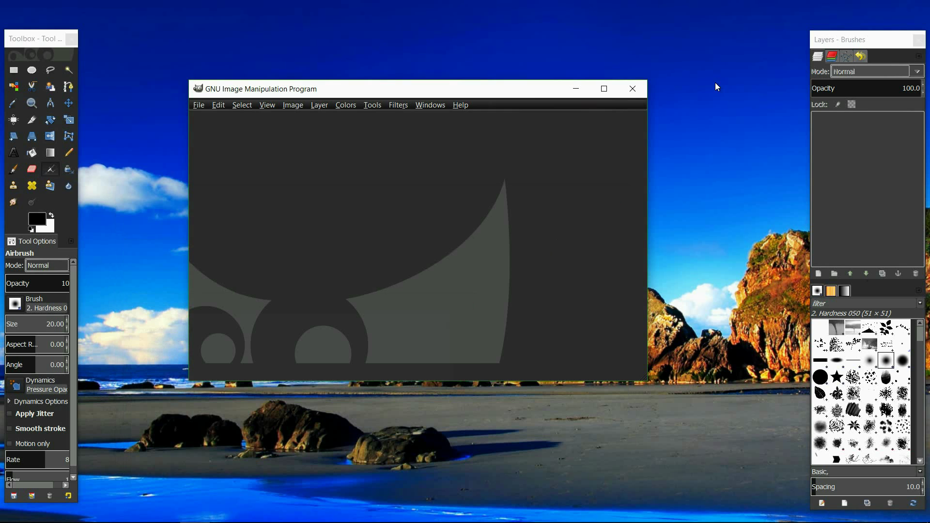
left_click_drag(482, 92, 504, 91)
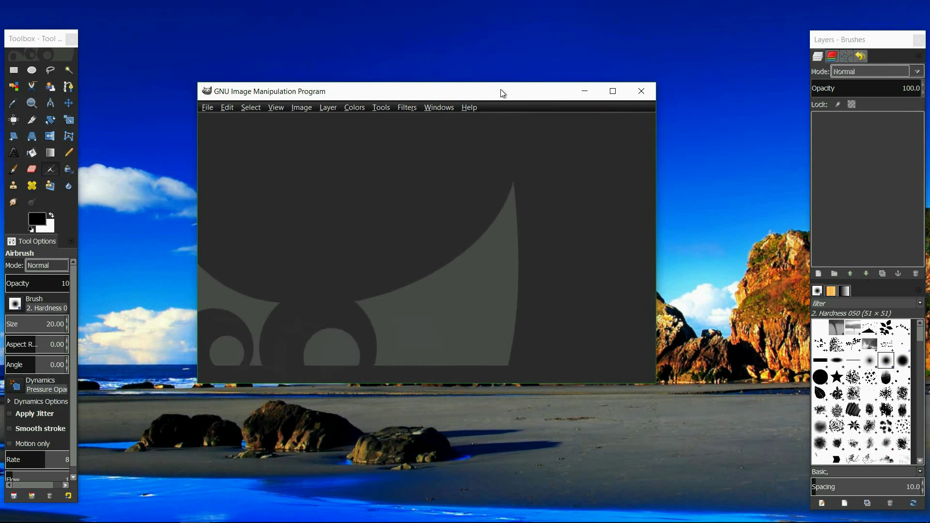
left_click(614, 91)
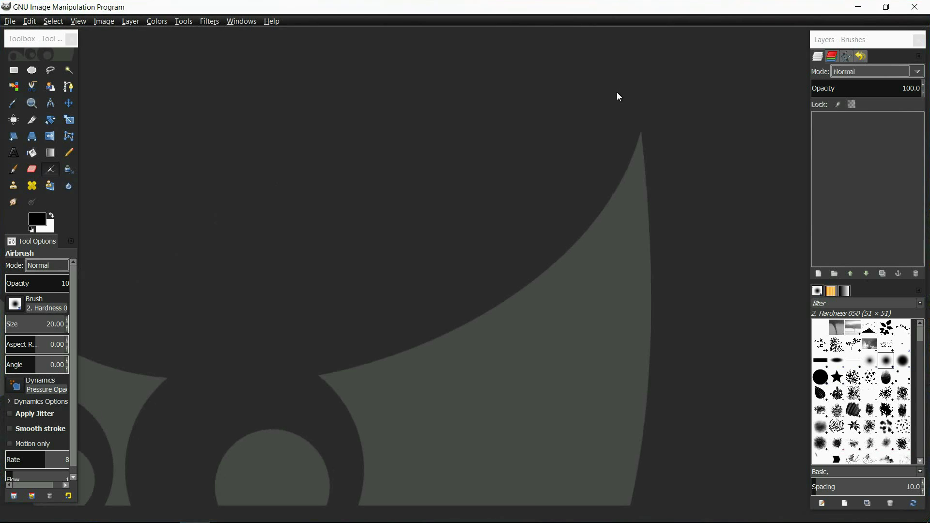
left_click(210, 23)
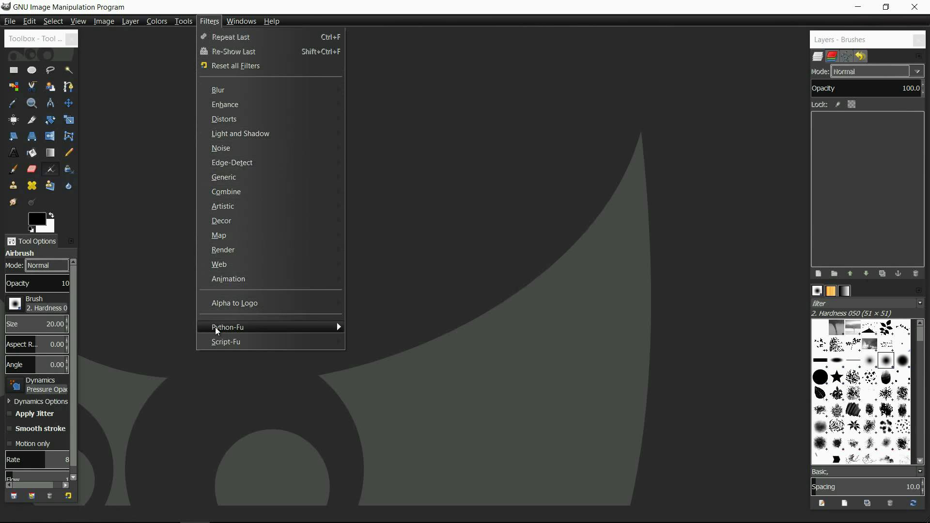
mouse_move(219, 346)
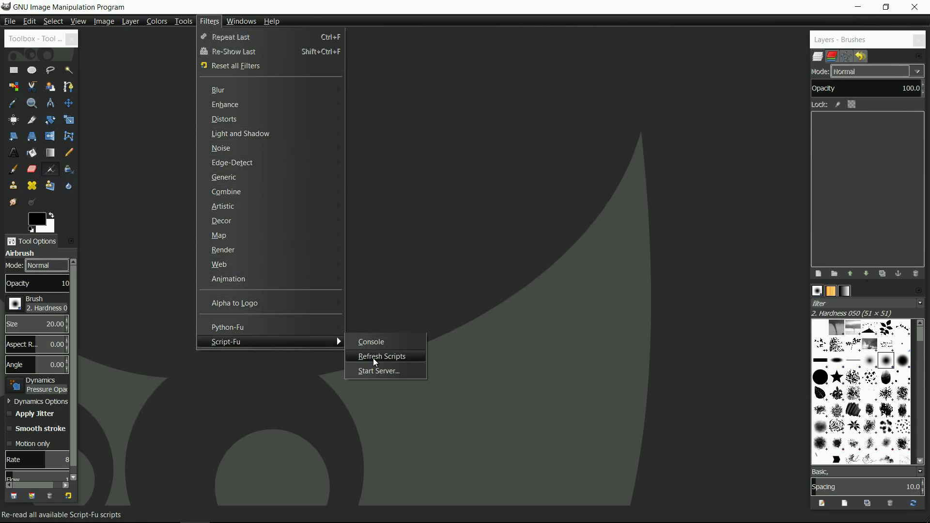
Step: Run Refresh Scripts, then inspect the new Script-Fu > Layer Effects menu from Bevel and Emboss to Stroke
left_click(399, 365)
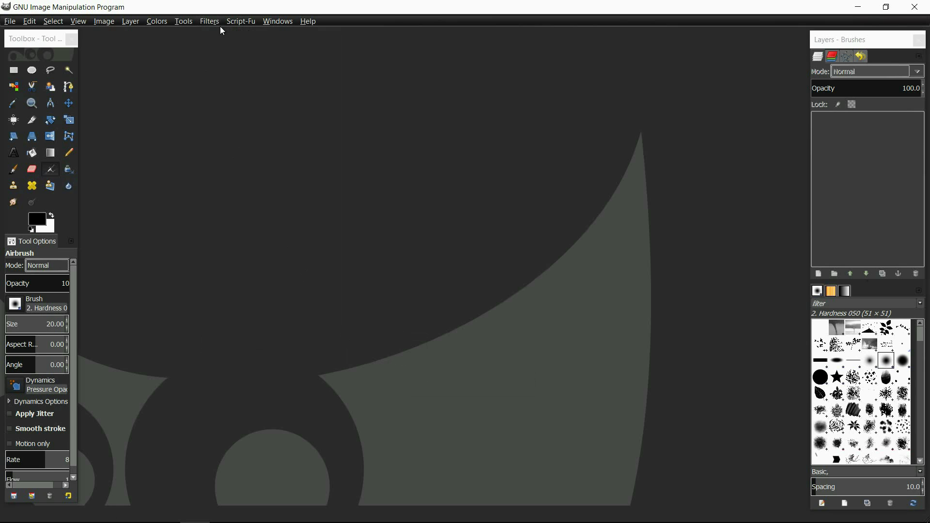
left_click(247, 23)
mouse_move(253, 39)
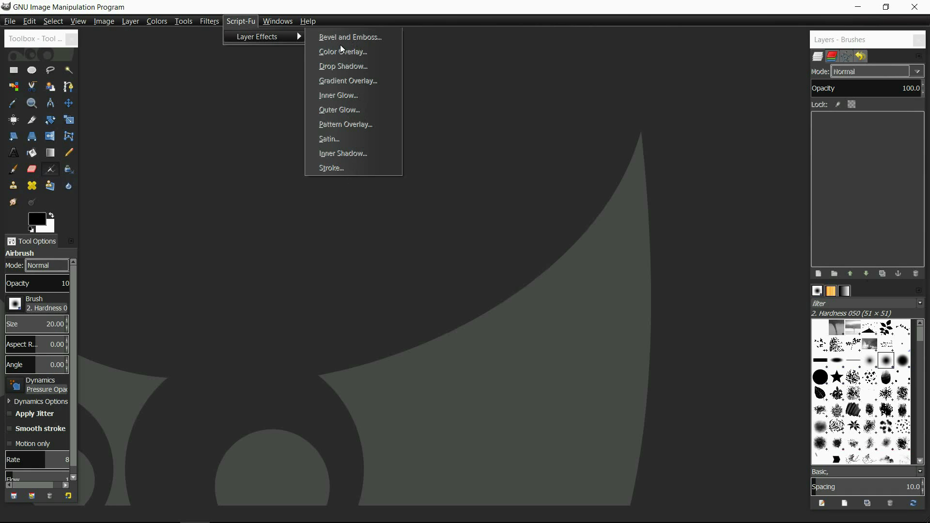
mouse_move(218, 26)
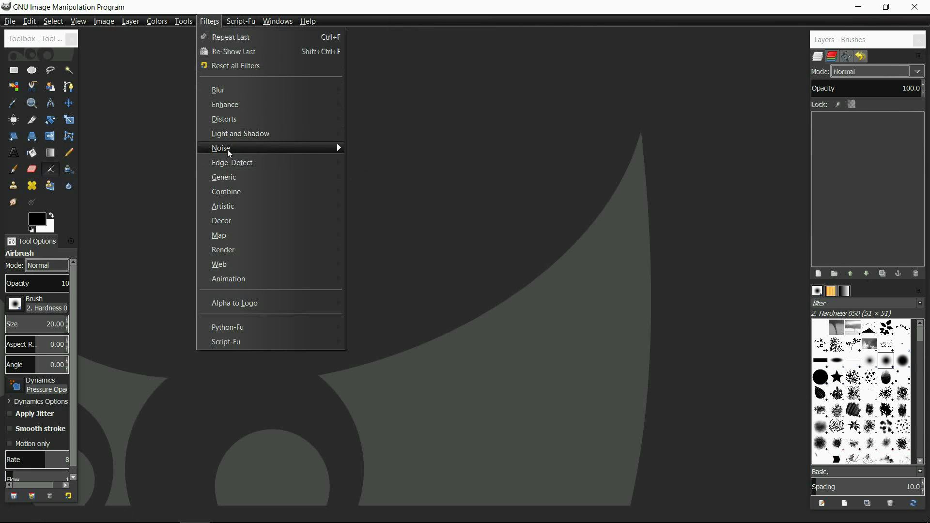
mouse_move(232, 172)
left_click(428, 127)
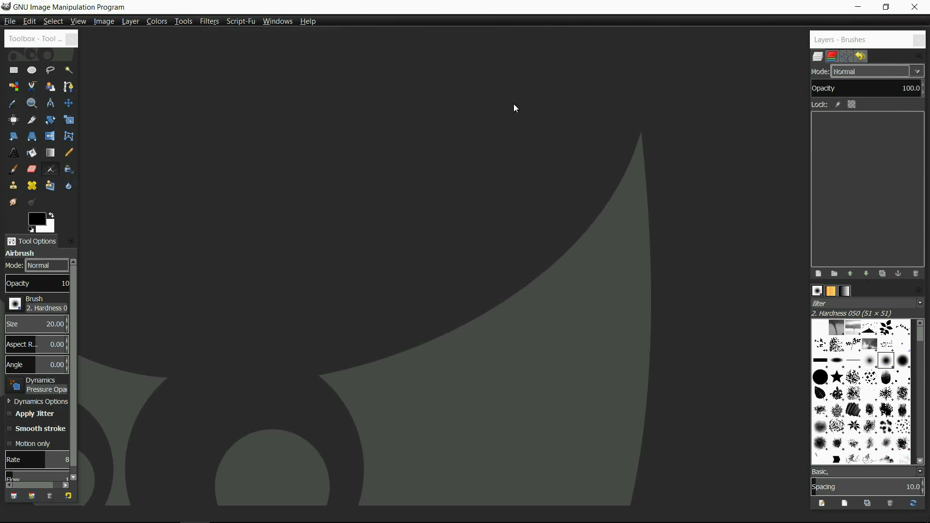
Step: Minimize GIMP, restore Explorer, and go up from scripts into the .gimp-2.8\themes folder
left_click(858, 7)
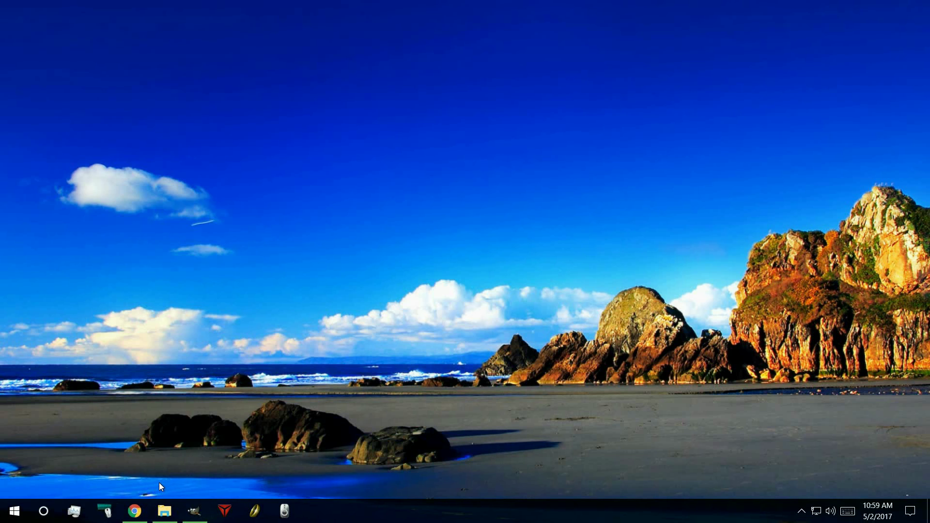
left_click(165, 511)
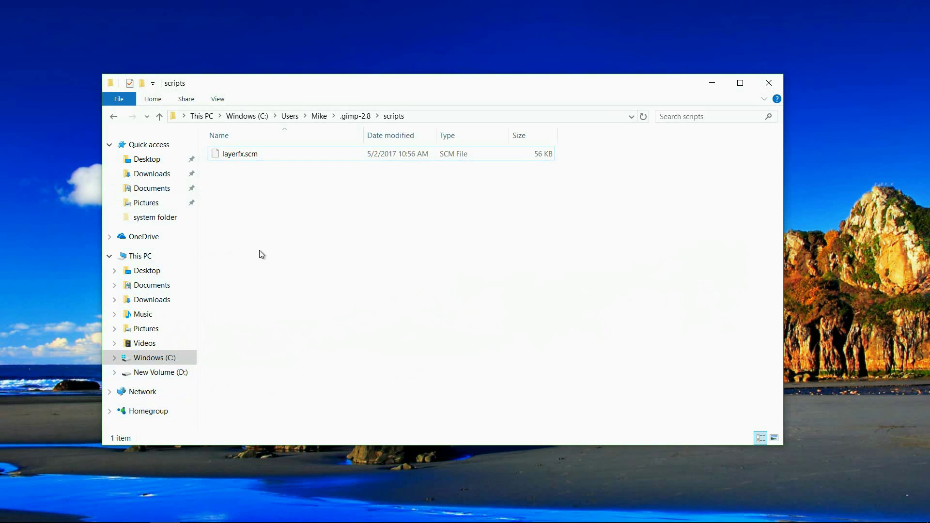
left_click(159, 116)
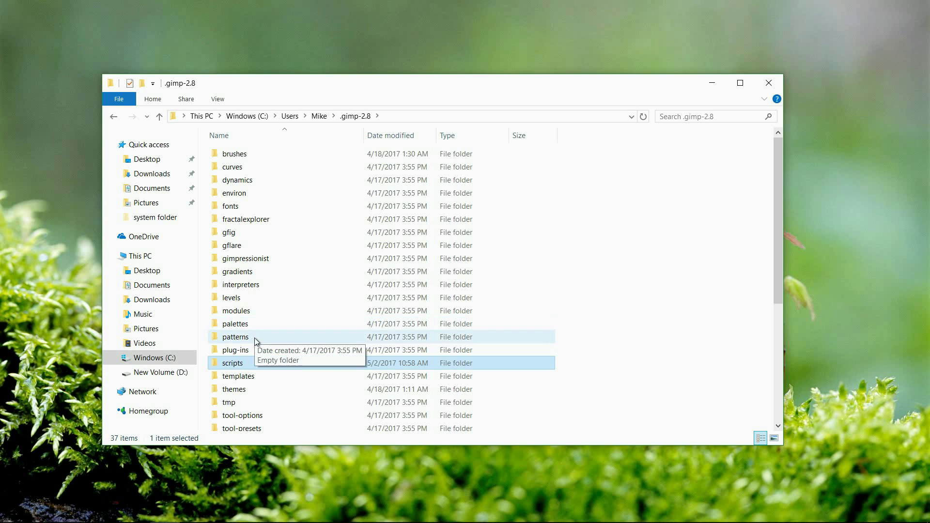
double_click(261, 393)
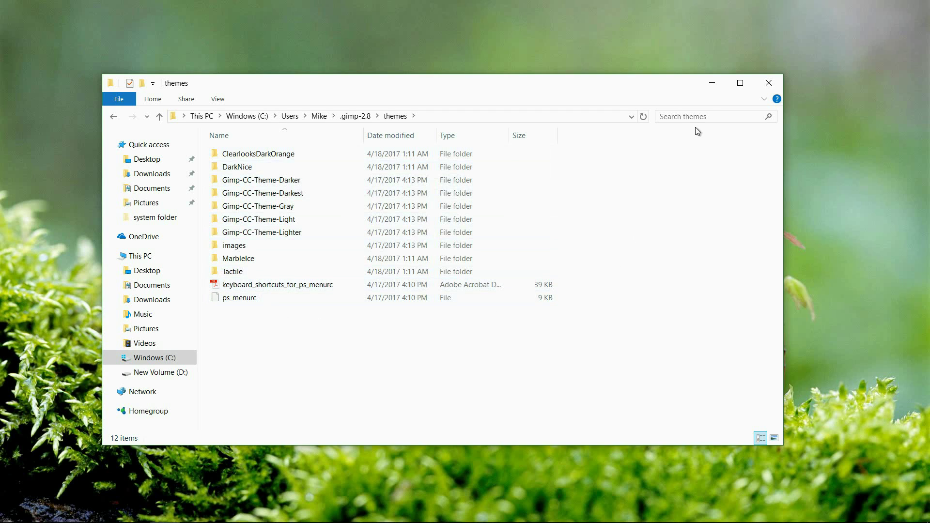
Step: Minimize the themes folder, restore Chrome, and go from the LayerFX page to the gimpscripts.com home page
left_click(710, 82)
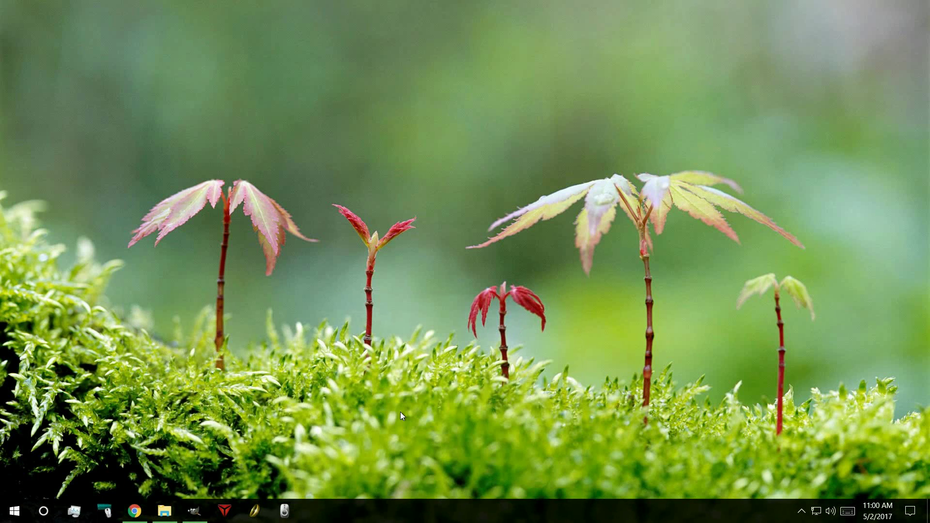
left_click(134, 505)
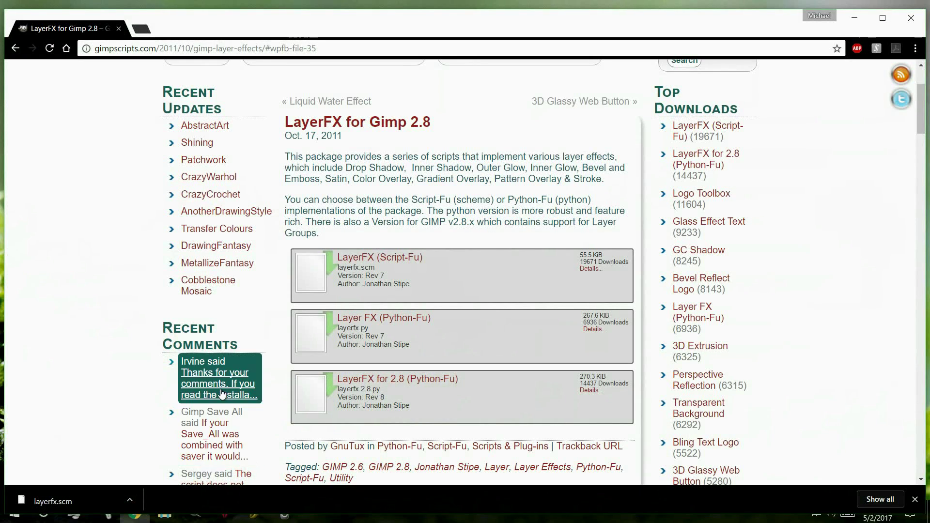
scroll(150, 152, "up", 3)
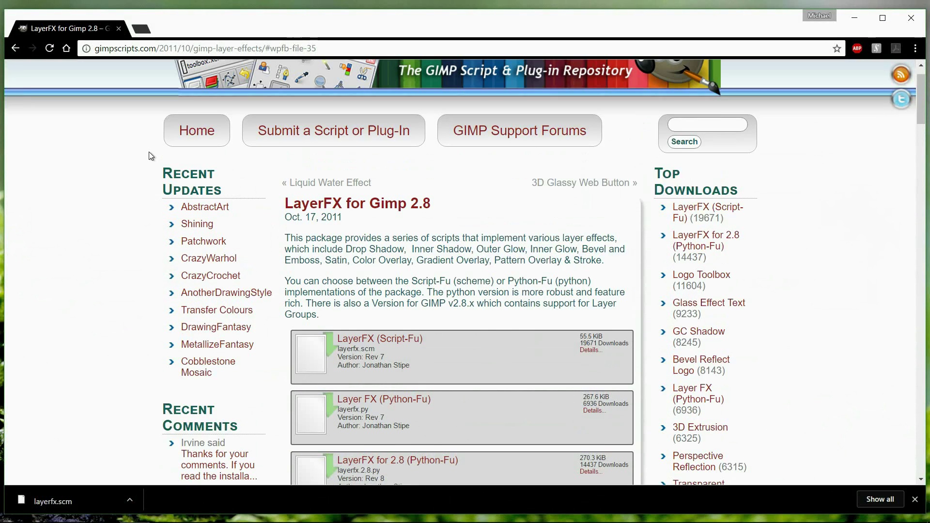
left_click(192, 177)
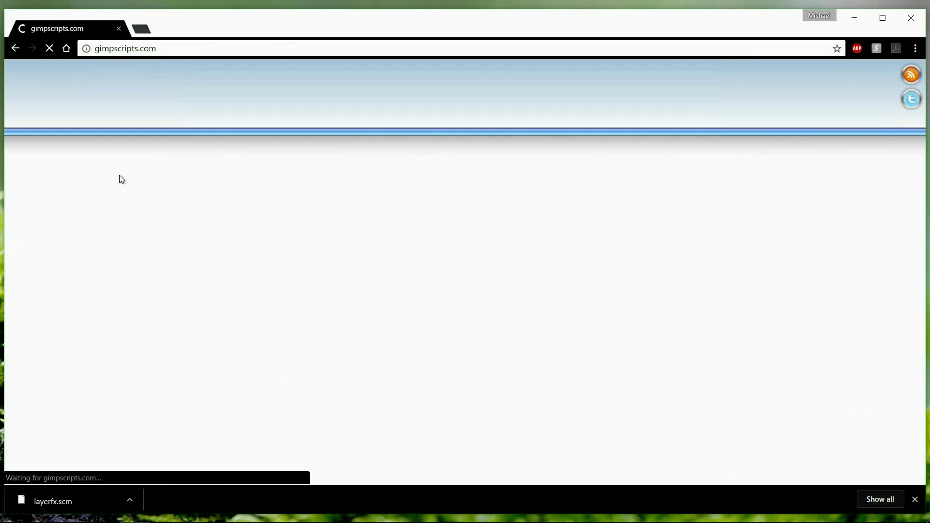
scroll(119, 182, "down", 1)
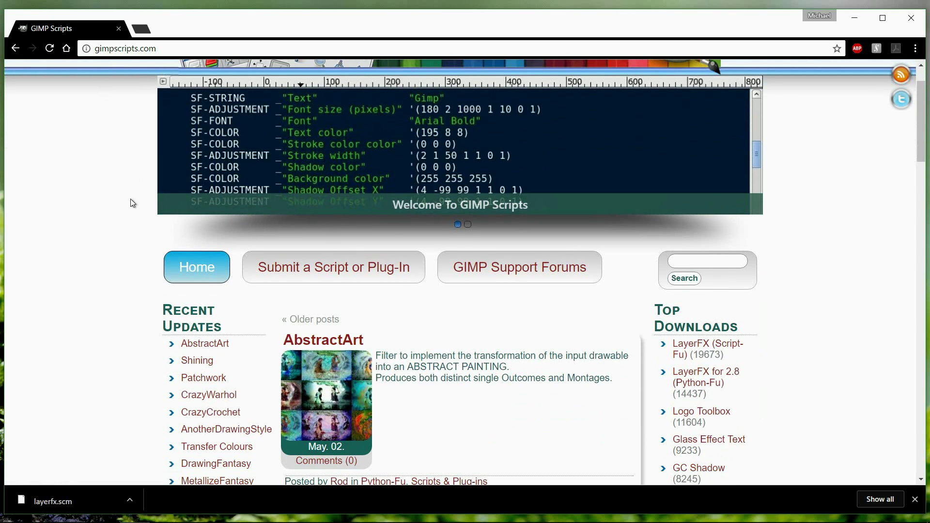
scroll(126, 208, "down", 3)
scroll(123, 212, "down", 3)
scroll(123, 212, "up", 6)
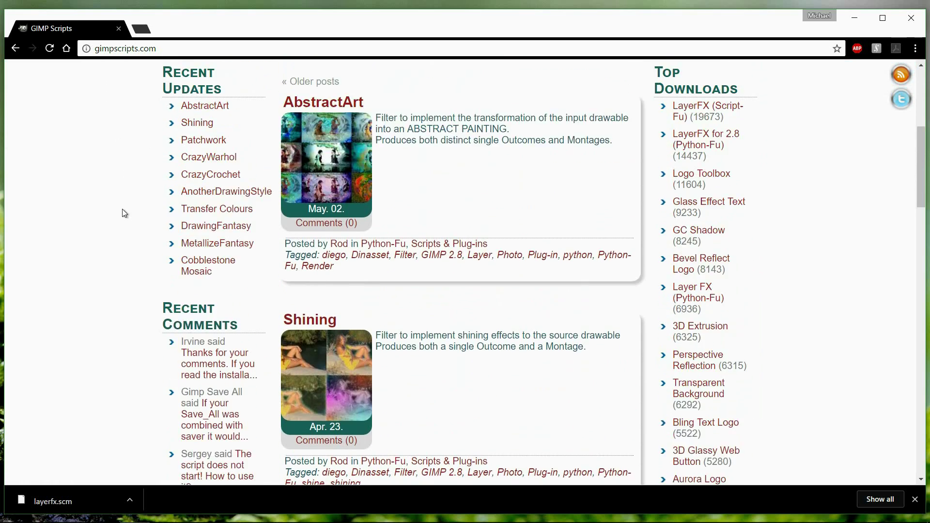
scroll(125, 210, "down", 1)
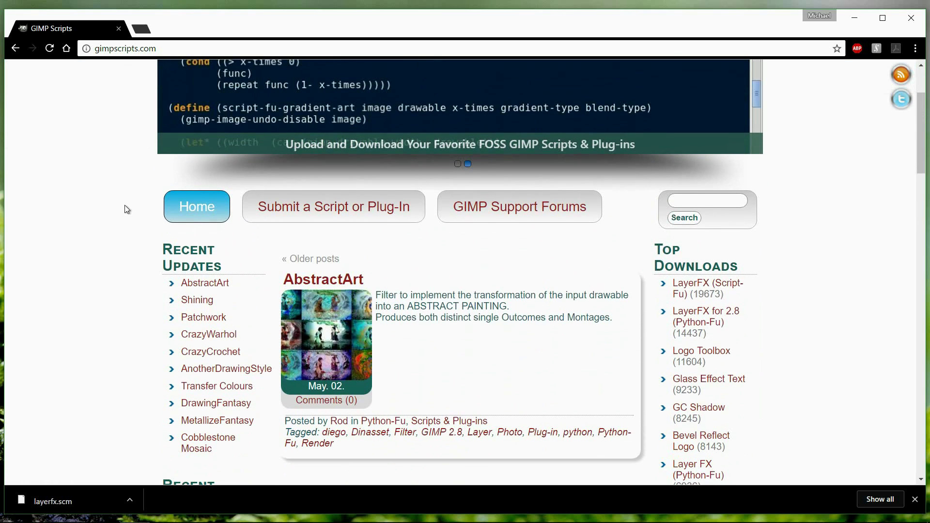